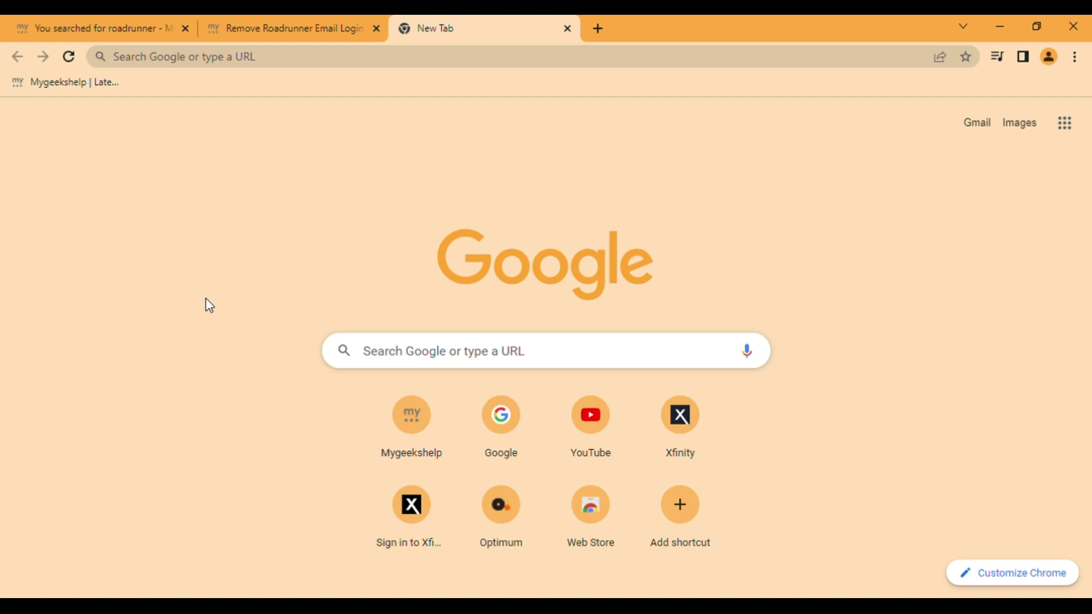
# Step: Google 'roadrunner email' and open the Spectrum Webmail login result
pyautogui.click(427, 358)
pyautogui.write('Road')
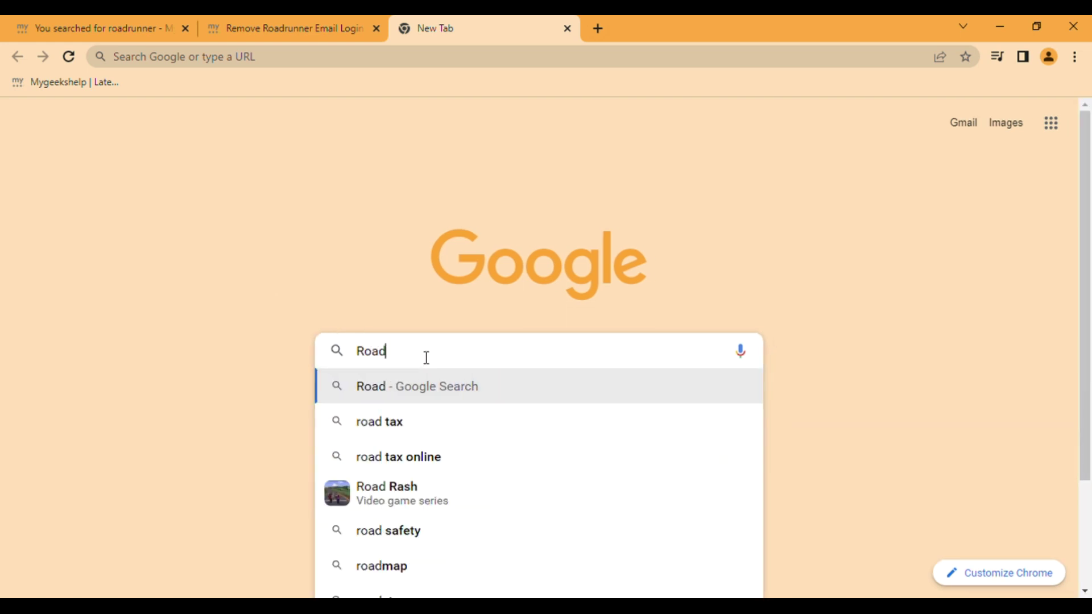
pyautogui.write('runner em')
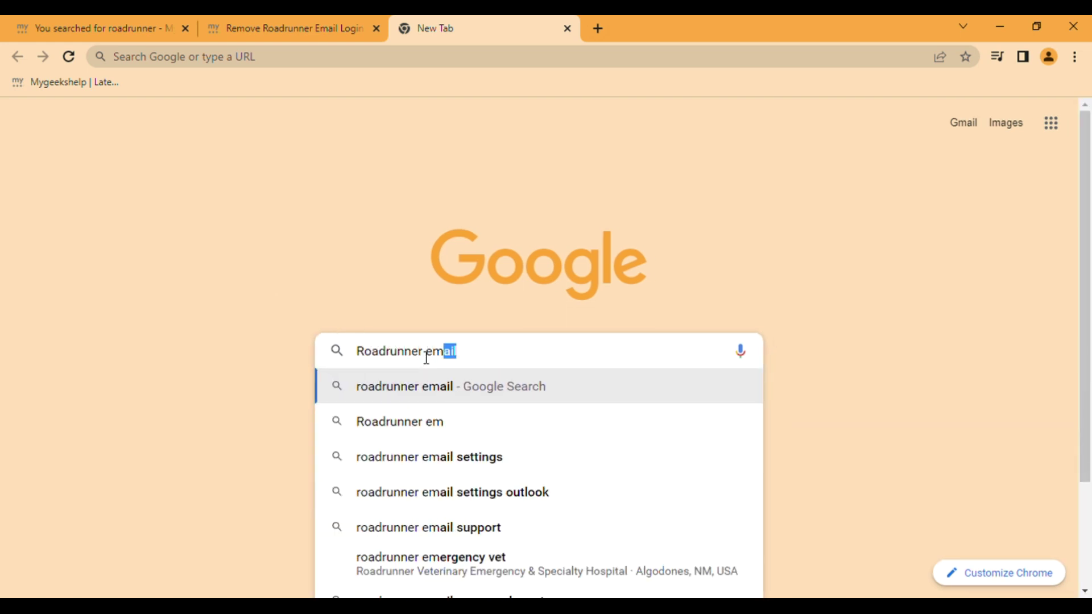
pyautogui.press('Return')
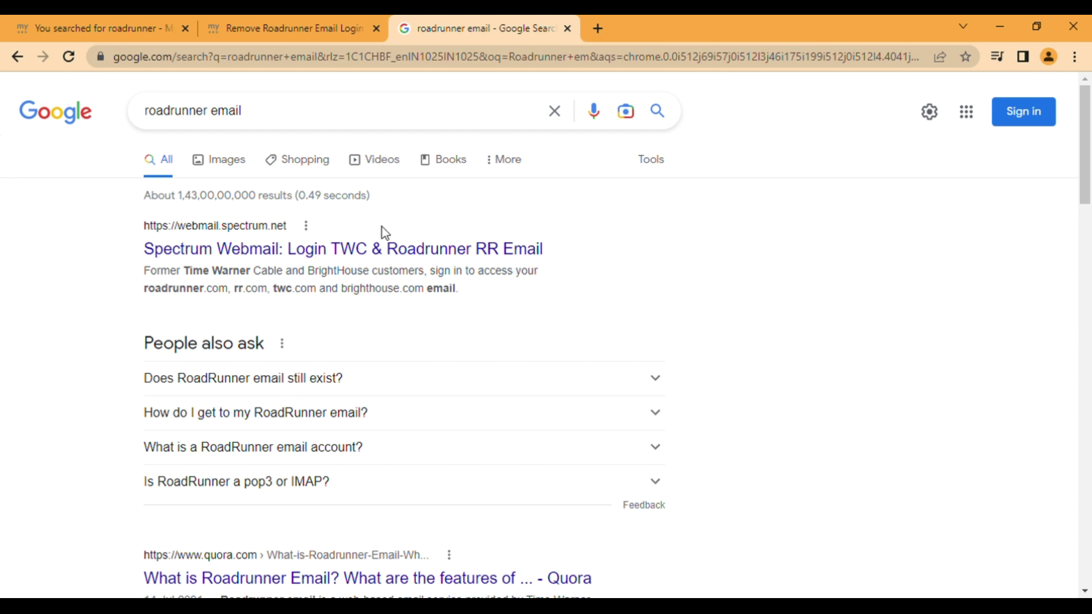
pyautogui.click(379, 249)
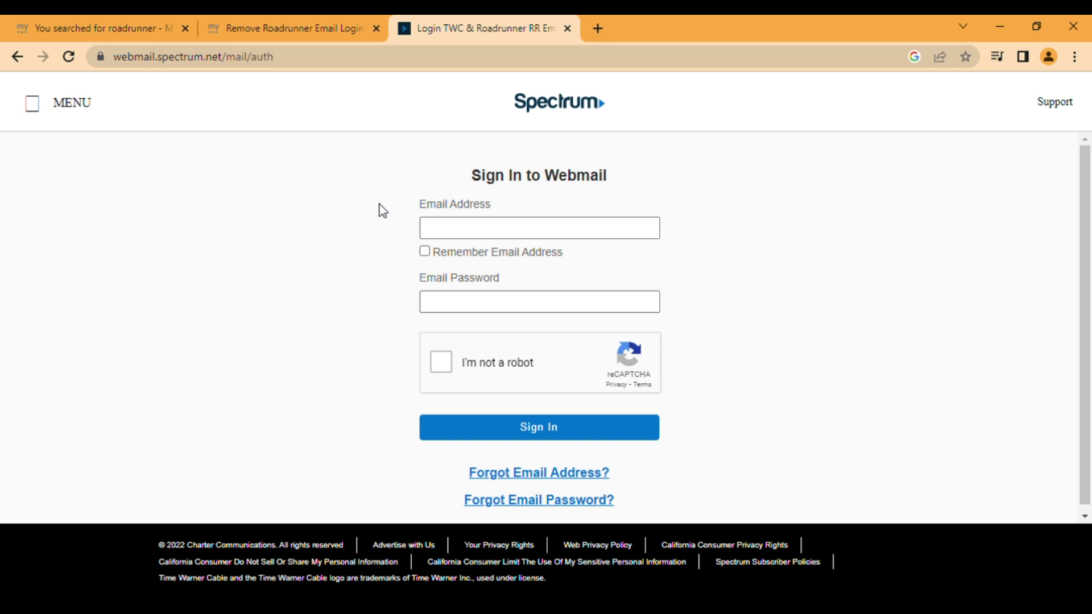
# Step: Focus the e-mail field, then select the webmail.spectrum.net/mail/auth address in the address bar
pyautogui.click(589, 237)
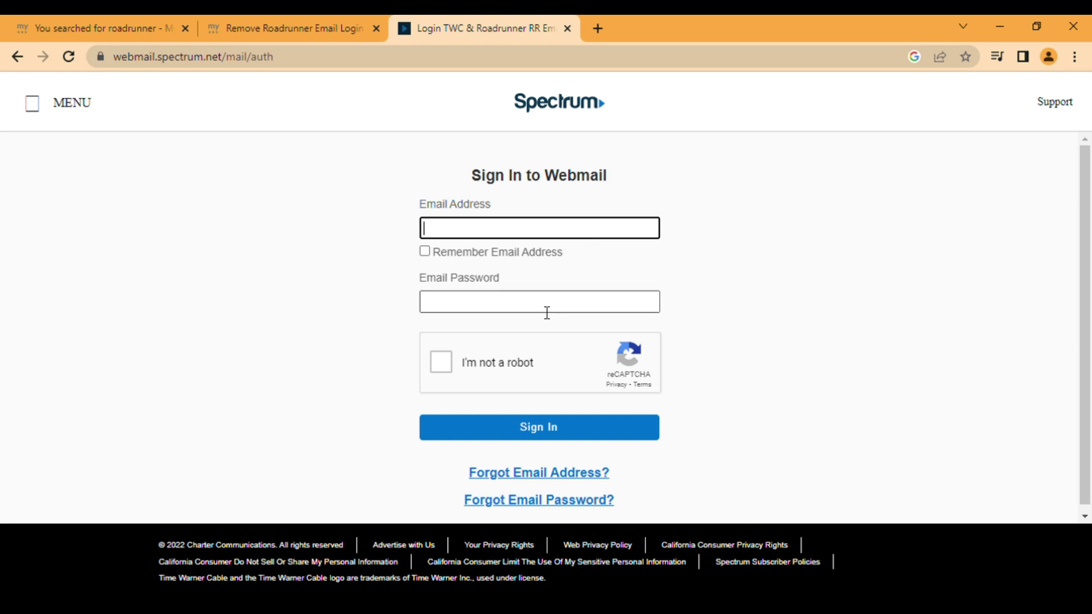
pyautogui.doubleClick(167, 62)
pyautogui.moveTo(159, 67); pyautogui.dragTo(320, 75)
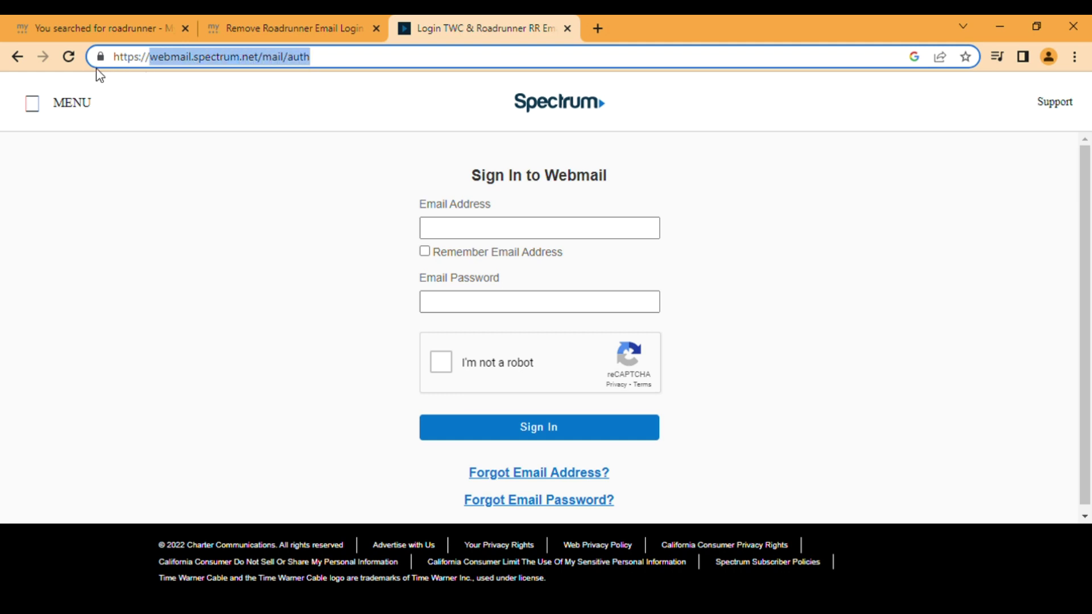
# Step: Enter the account e-mail address and password, and tick Remember Email Address
pyautogui.click(234, 121)
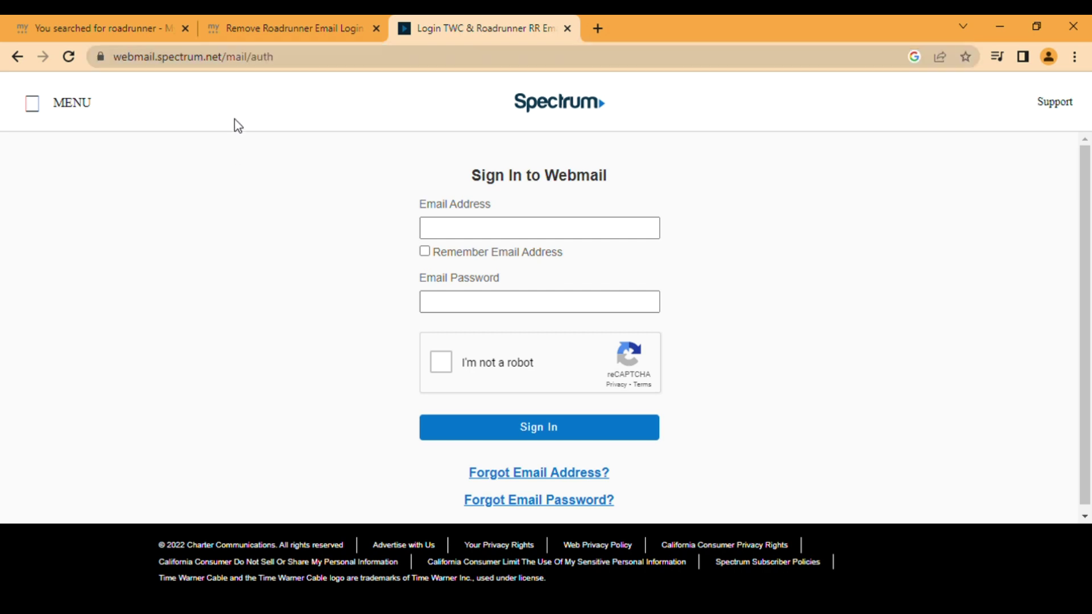
pyautogui.click(466, 223)
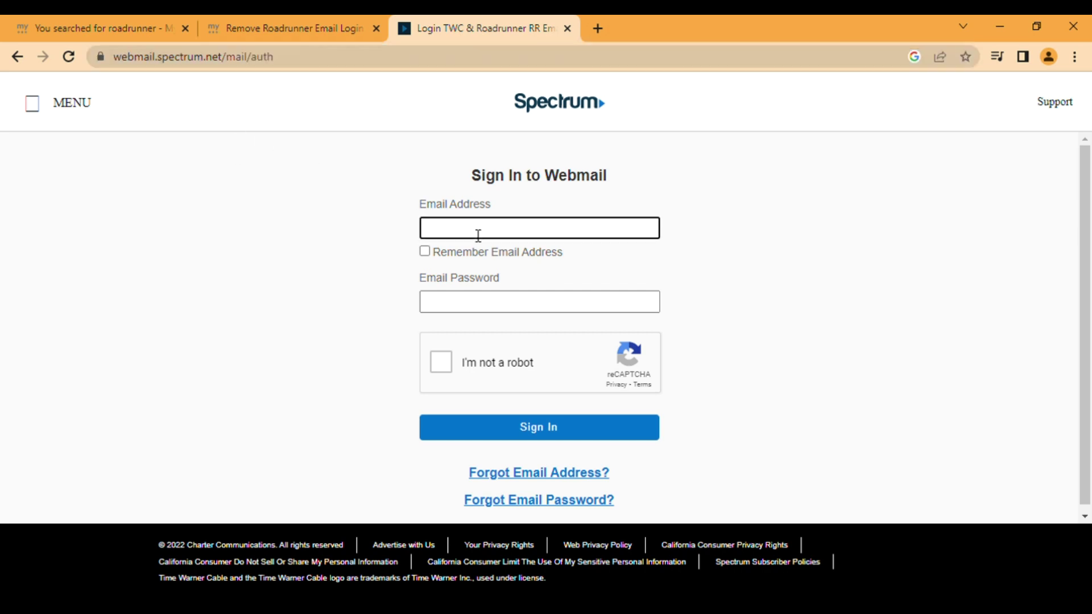
pyautogui.click(488, 307)
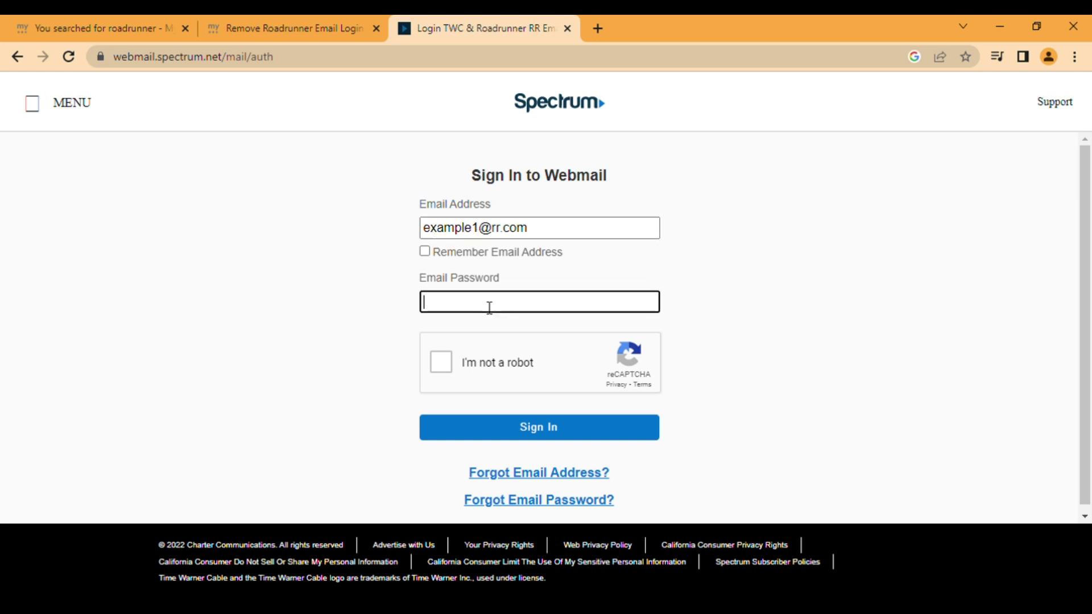
pyautogui.write('••••••••••')
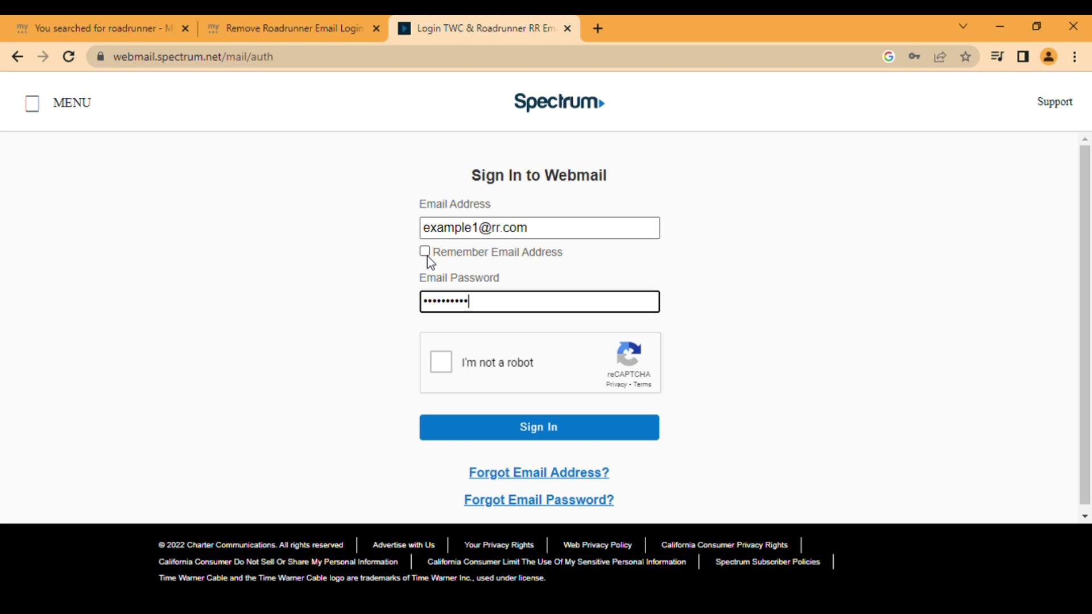
pyautogui.click(427, 255)
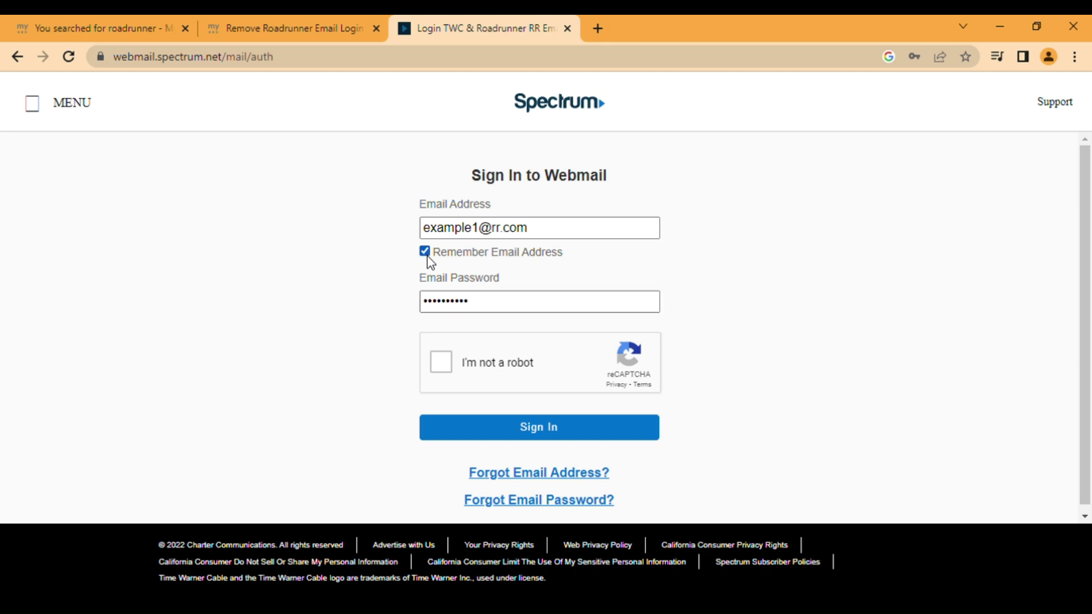
# Step: Solve the reCAPTCHA by selecting the three traffic-light squares and verifying
pyautogui.click(442, 362)
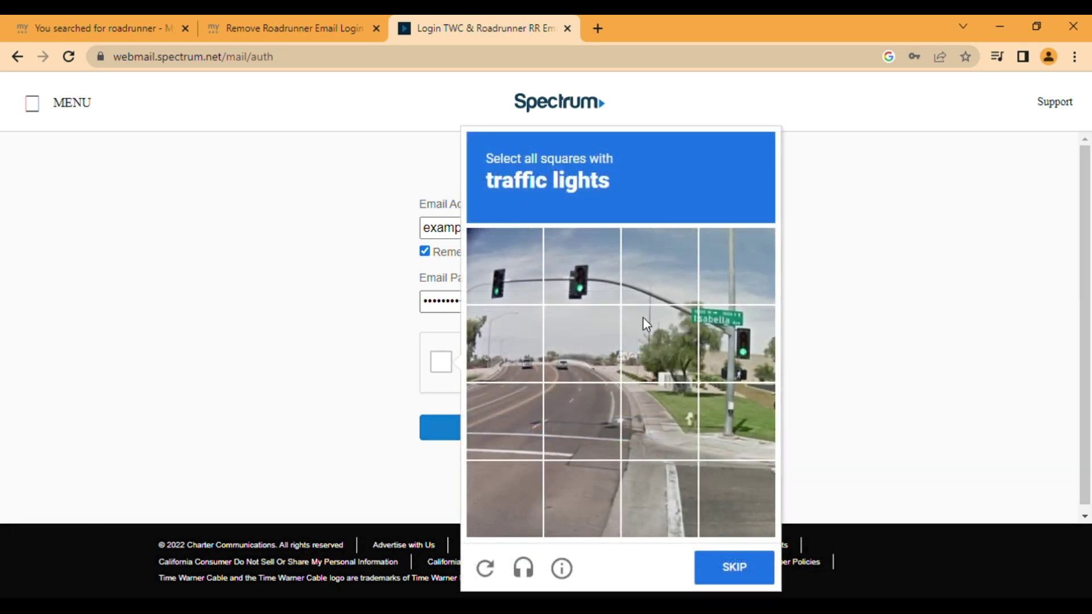
pyautogui.click(511, 280)
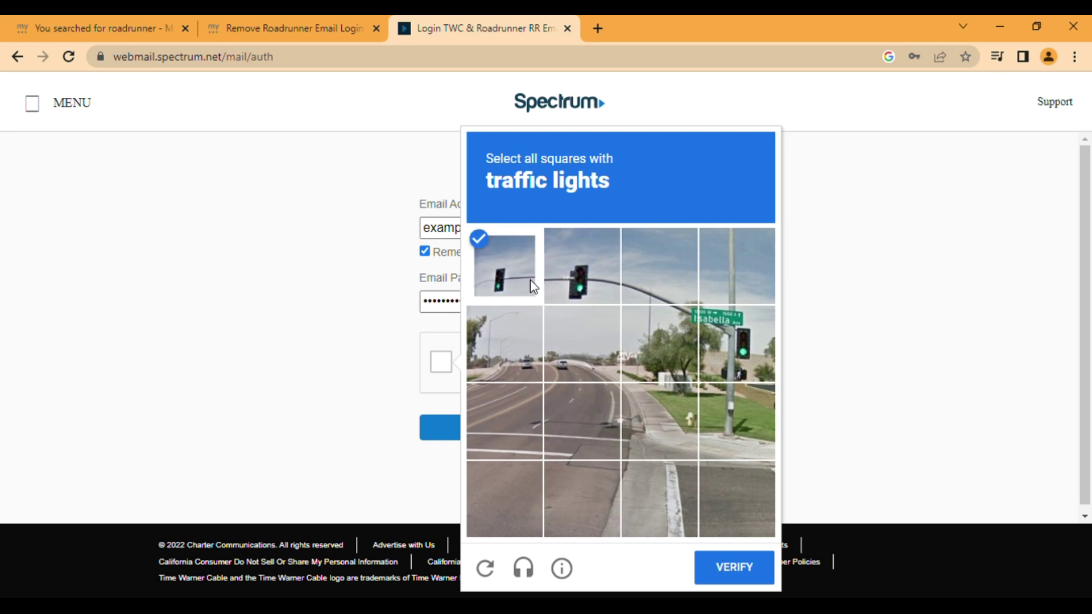
pyautogui.click(604, 289)
pyautogui.click(750, 342)
pyautogui.click(735, 567)
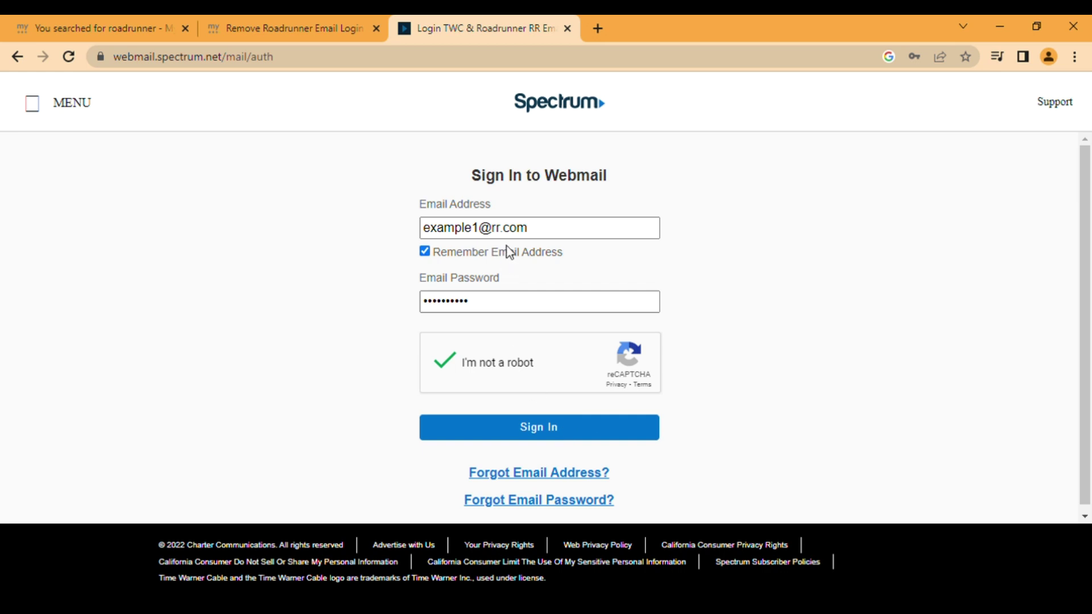
pyautogui.click(498, 310)
# Step: Follow 'Forgot Email Password?' to open the Spectrum password-reset page in a new tab
pyautogui.click(529, 462)
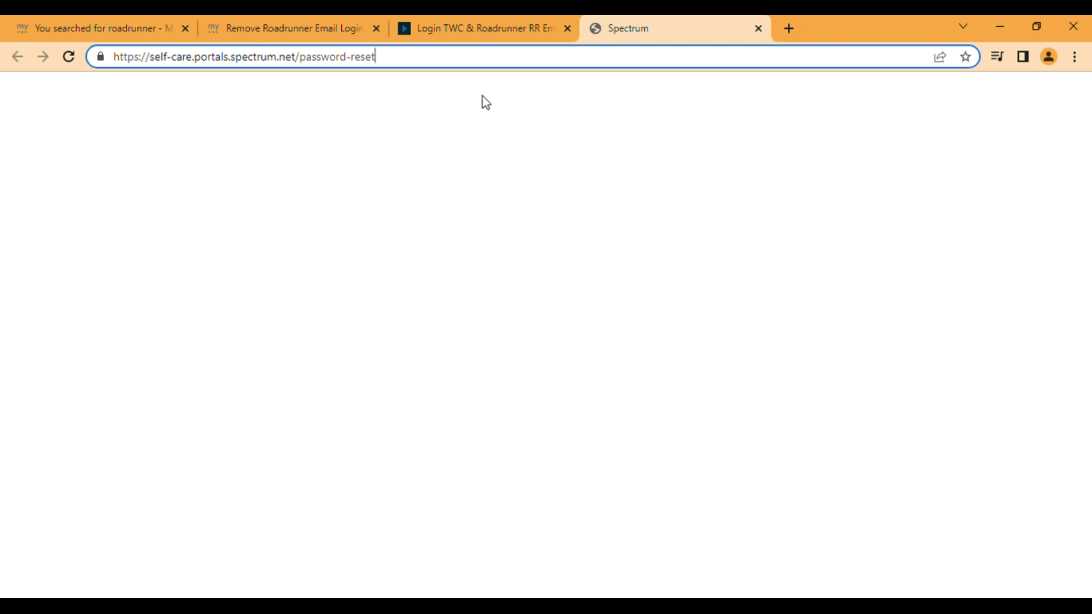
# Step: Switch back to the 'Login TWC & Roadrunner' webmail sign-in tab
pyautogui.click(503, 27)
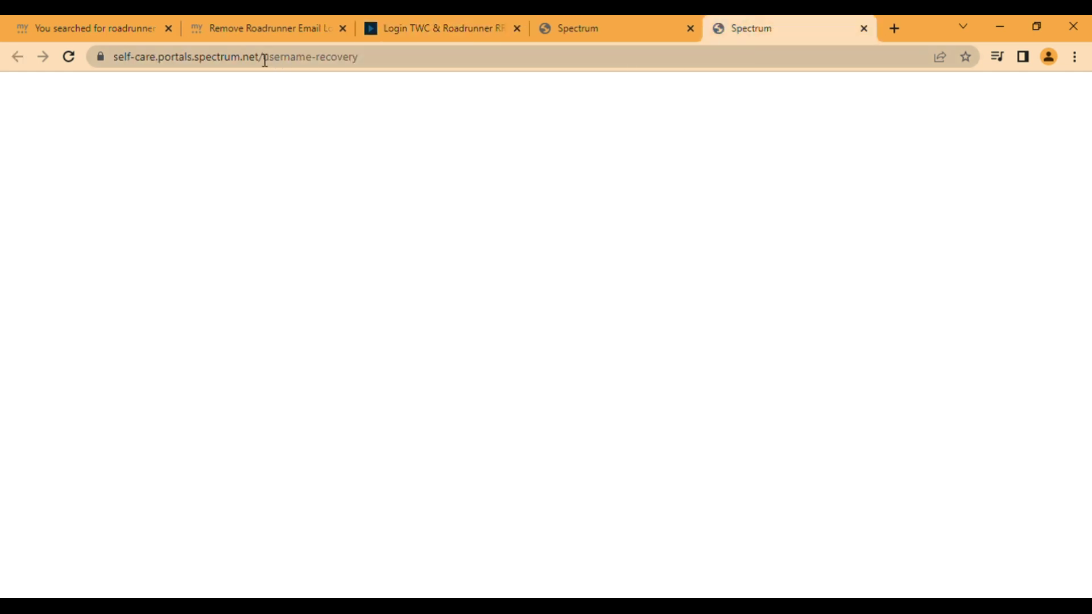
pyautogui.moveTo(268, 60); pyautogui.dragTo(386, 67)
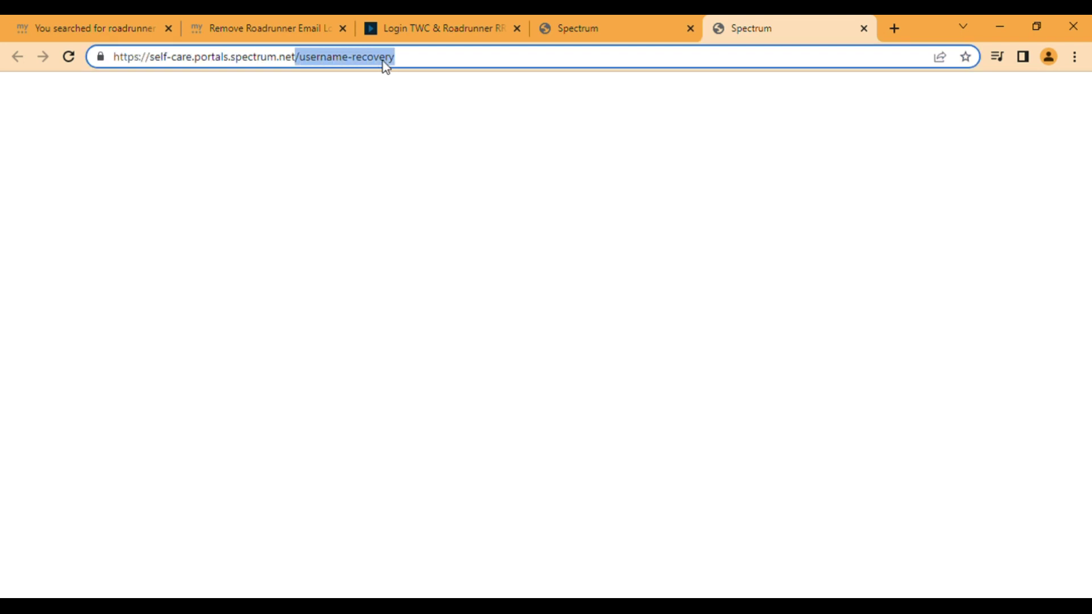
pyautogui.click(492, 22)
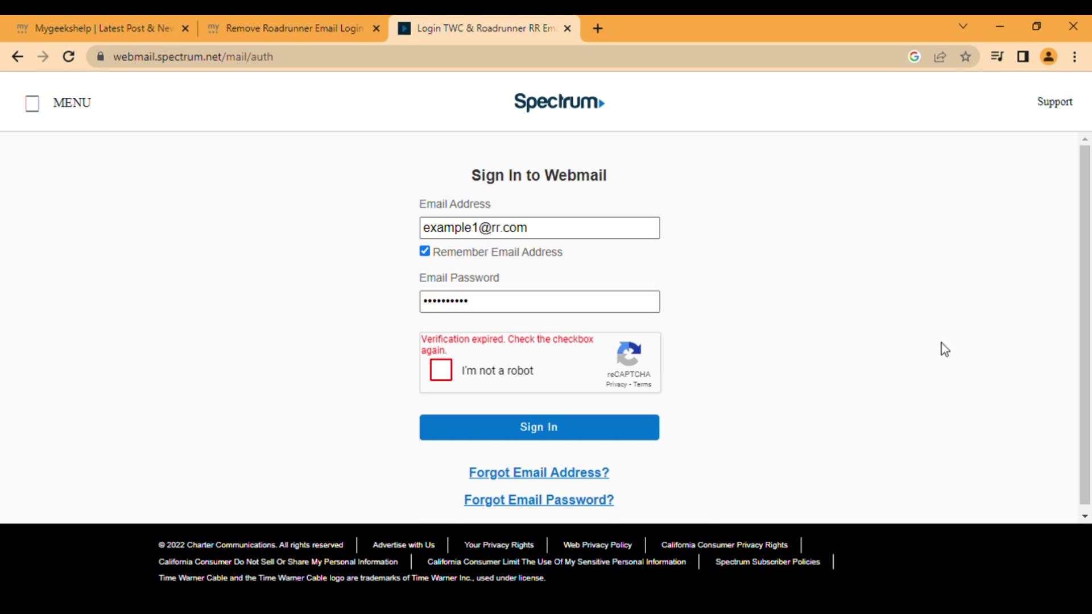
# Step: Switch to the first Mygeekshelp tab and scroll its home page posts down to the footer
pyautogui.click(112, 18)
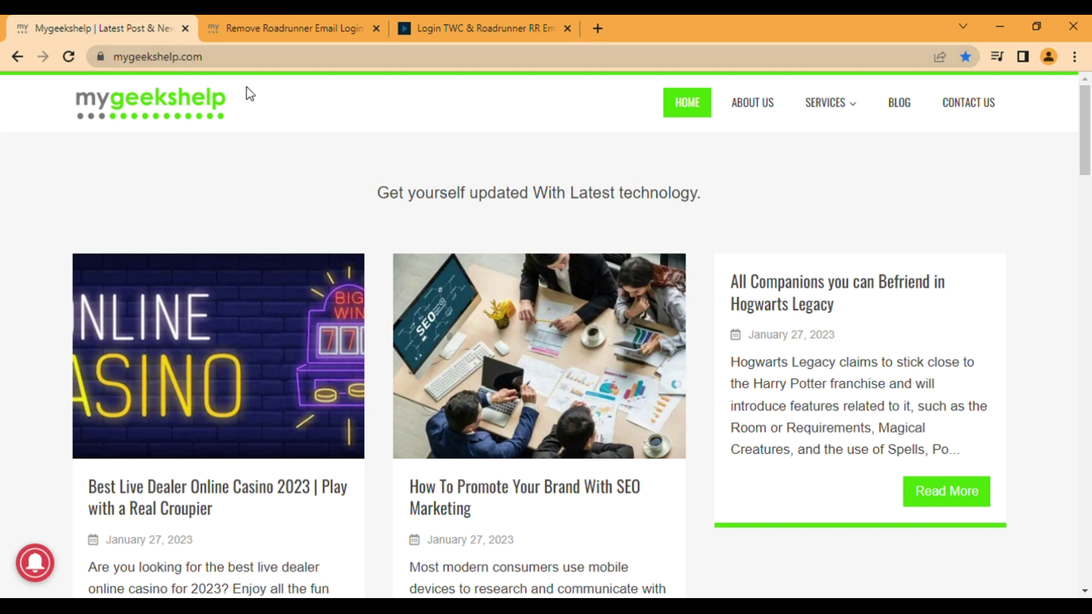
pyautogui.scroll(-2, 655, 219)
pyautogui.scroll(-2, 654, 221)
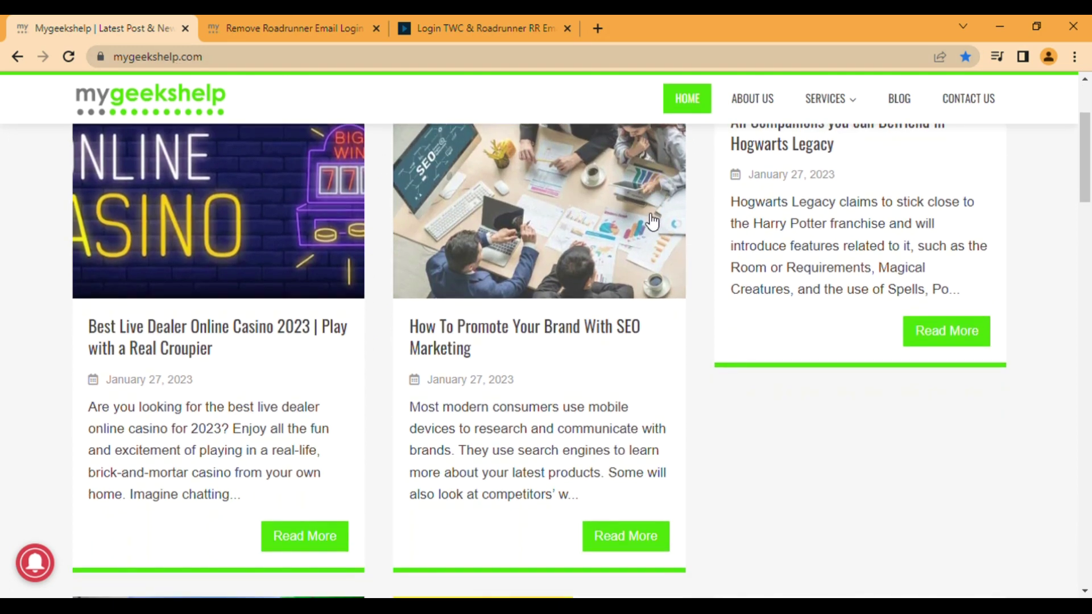
pyautogui.scroll(2, 634, 404)
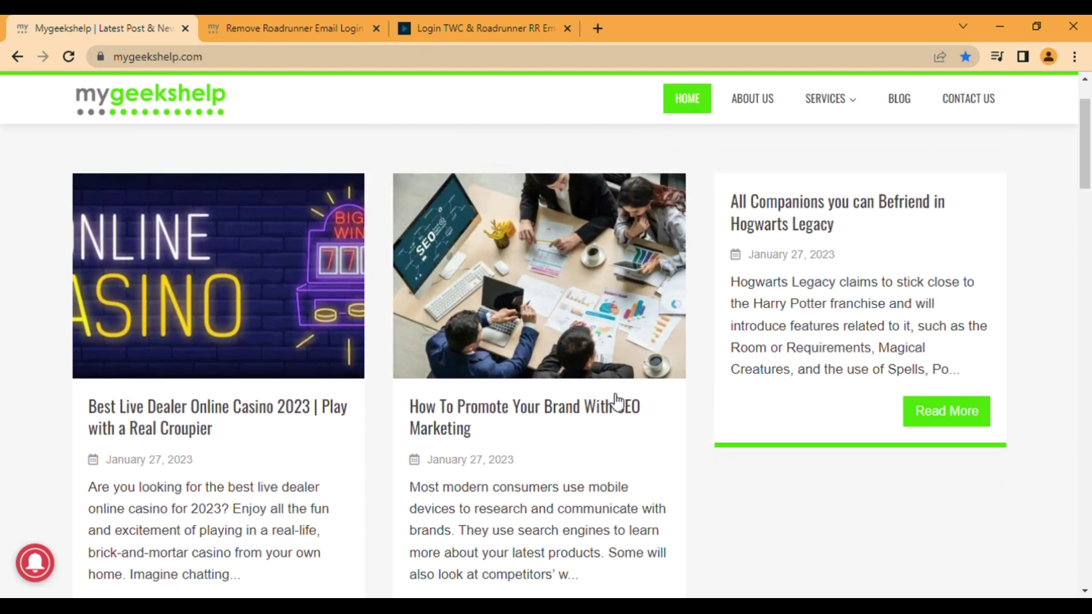
pyautogui.scroll(-3, 617, 398)
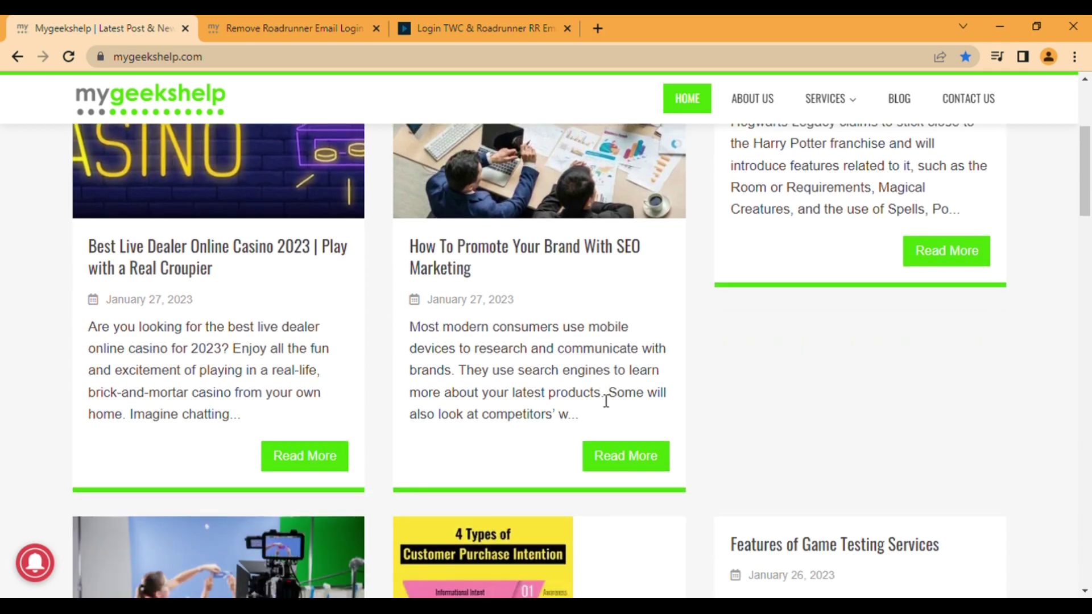
pyautogui.scroll(4, 694, 381)
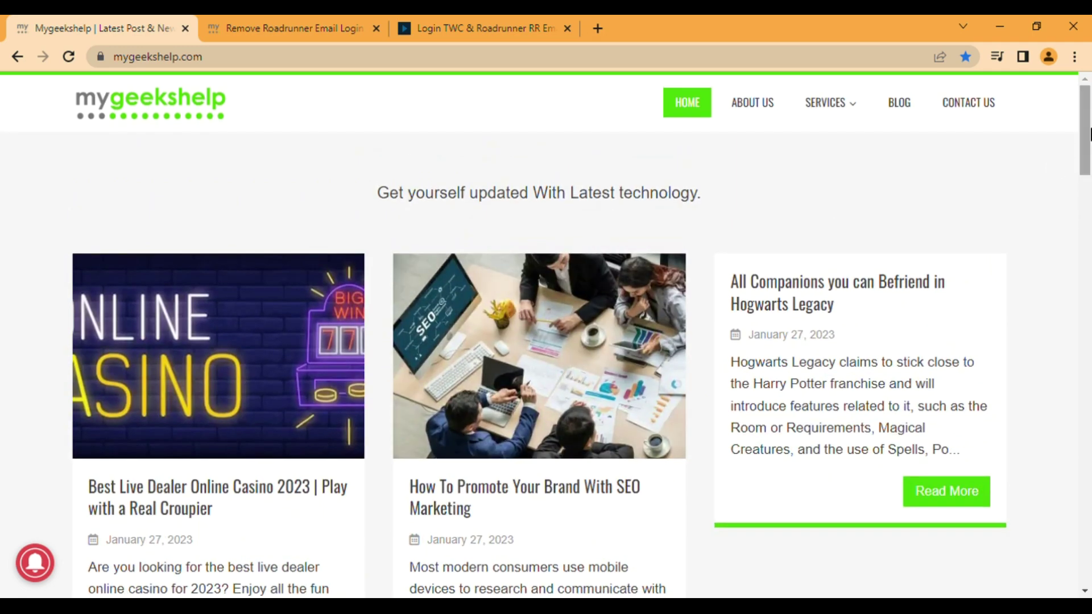
pyautogui.moveTo(1090, 135); pyautogui.dragTo(1090, 511)
# Step: Search the site for 'roadrunner' from the footer box and browse the Roadrunner email results
pyautogui.click(458, 403)
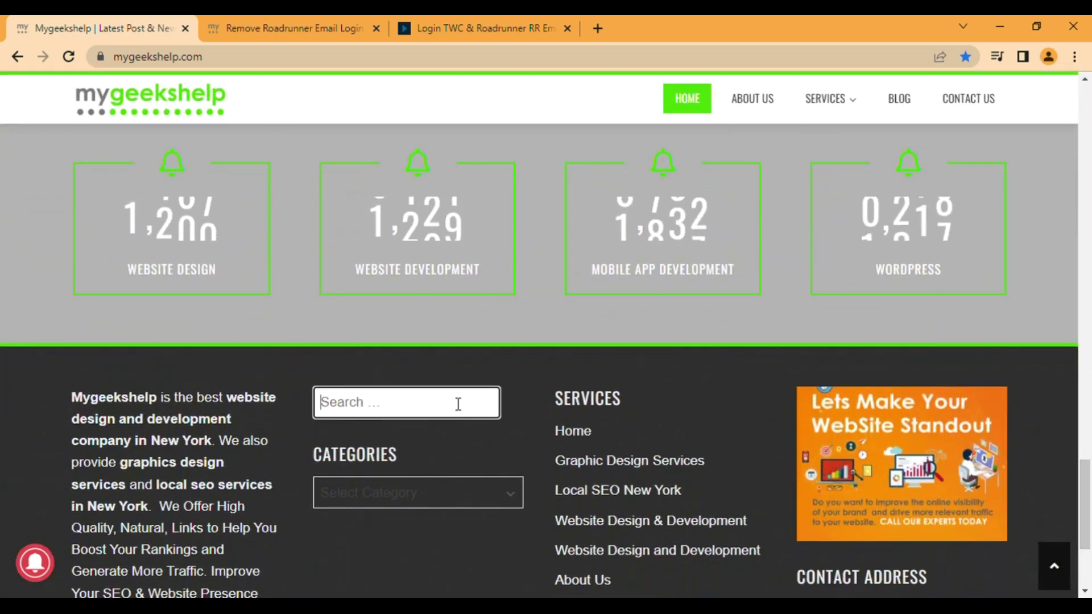
pyautogui.write('roadr')
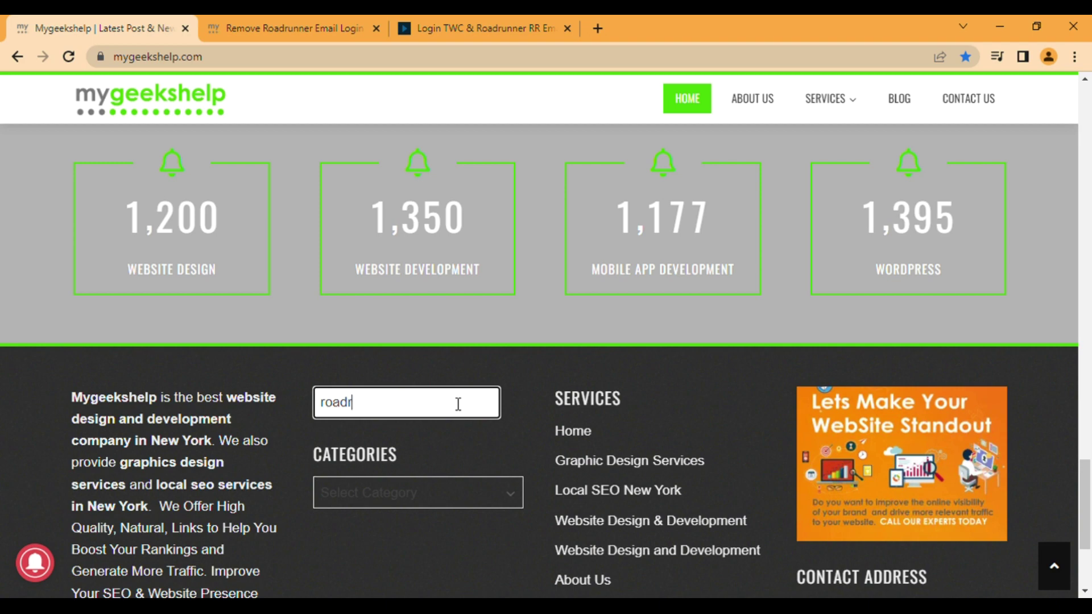
pyautogui.write('unner')
pyautogui.press('Return')
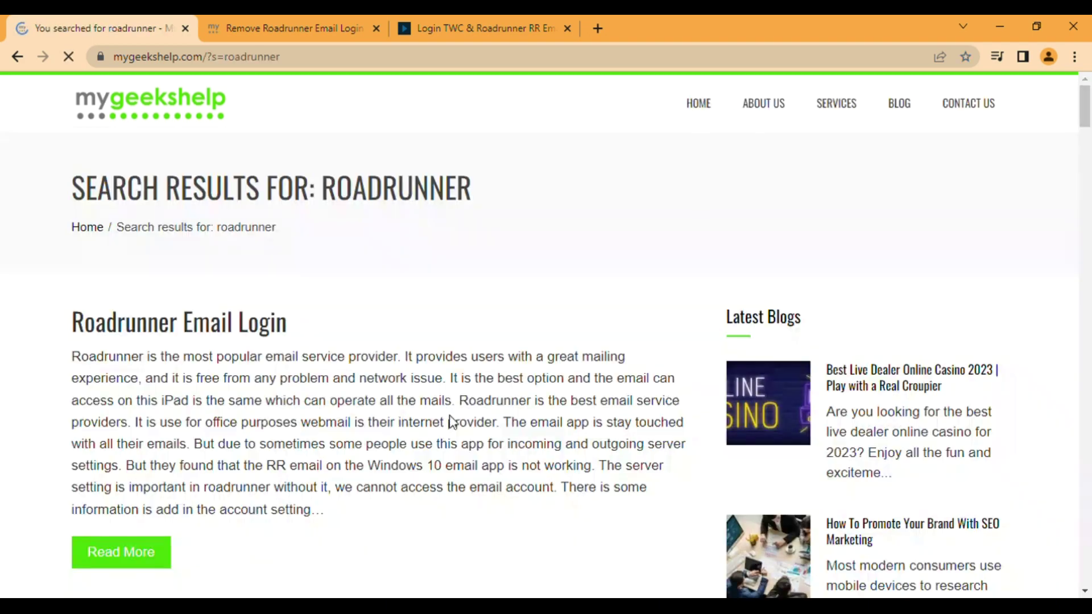
pyautogui.scroll(-1, 415, 253)
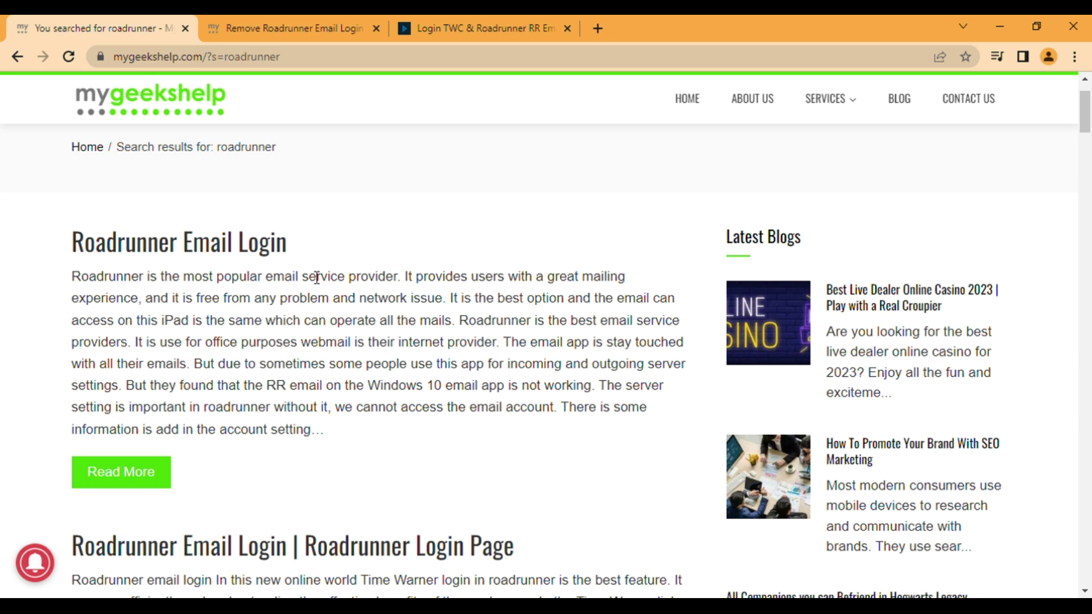
pyautogui.scroll(-3, 312, 278)
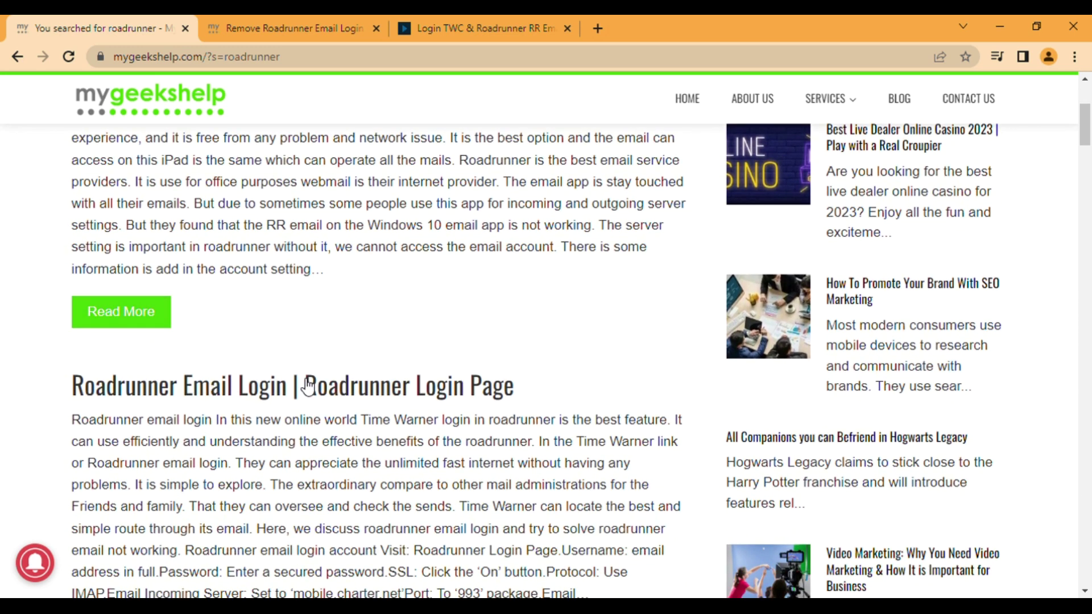
pyautogui.scroll(-3, 309, 316)
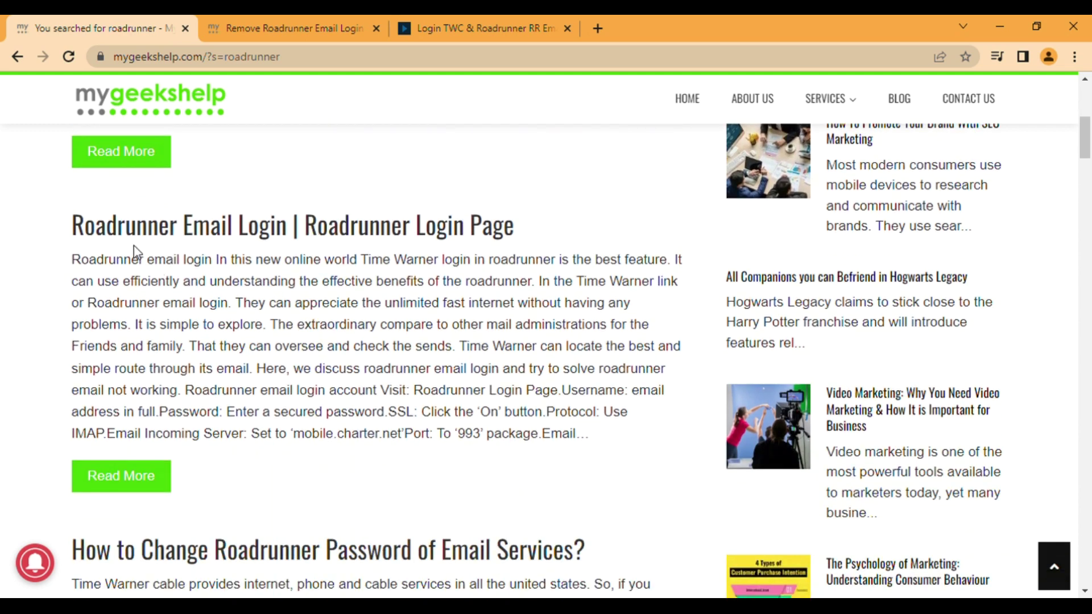
pyautogui.scroll(-3, 478, 250)
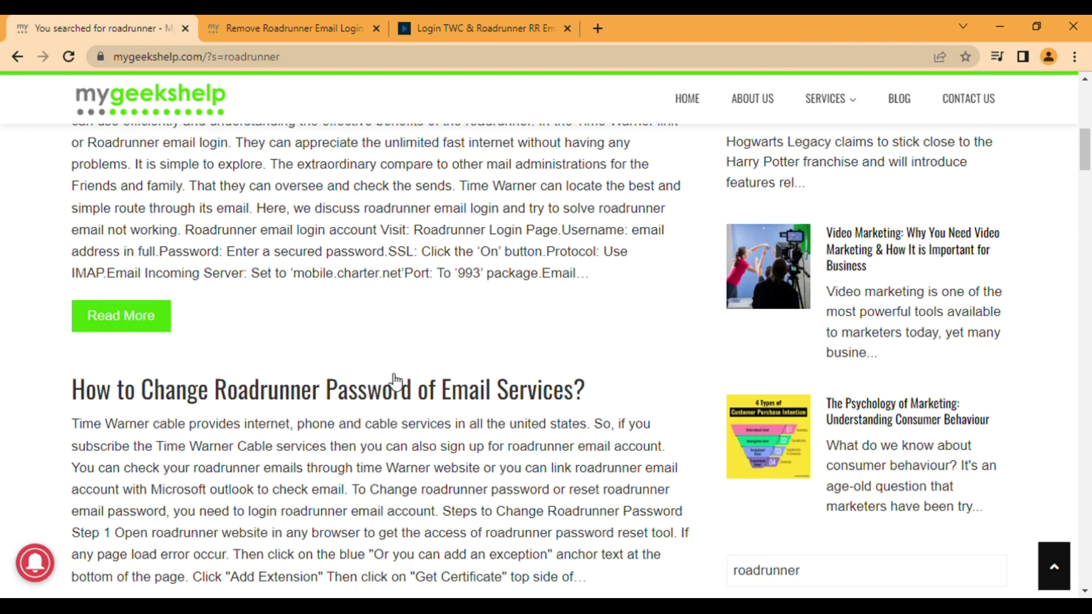
pyautogui.scroll(-3, 395, 381)
pyautogui.scroll(-3, 397, 381)
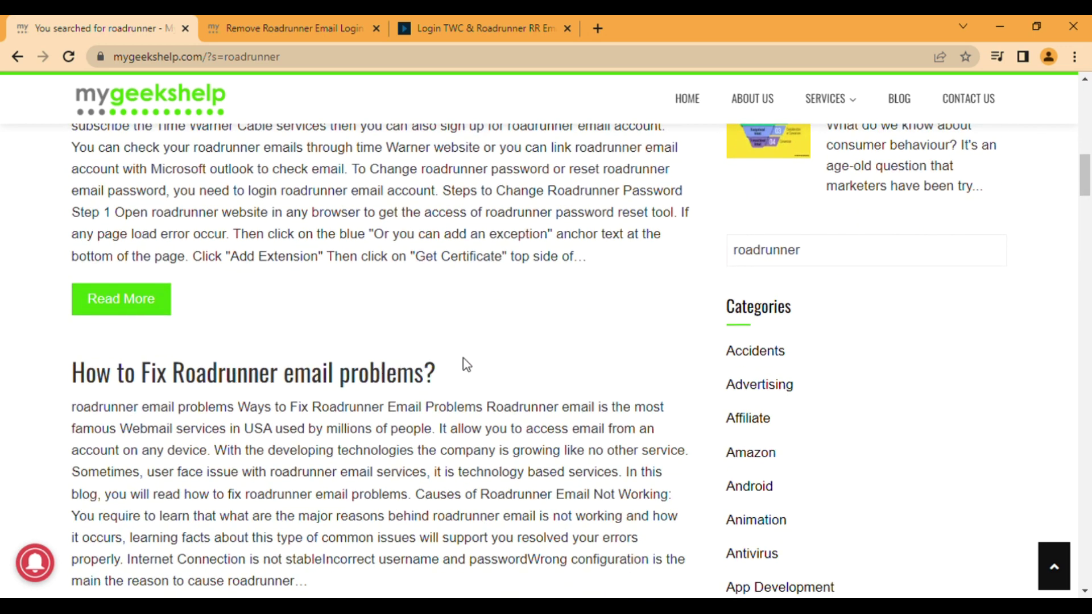
pyautogui.scroll(10, 468, 346)
pyautogui.scroll(4, 586, 430)
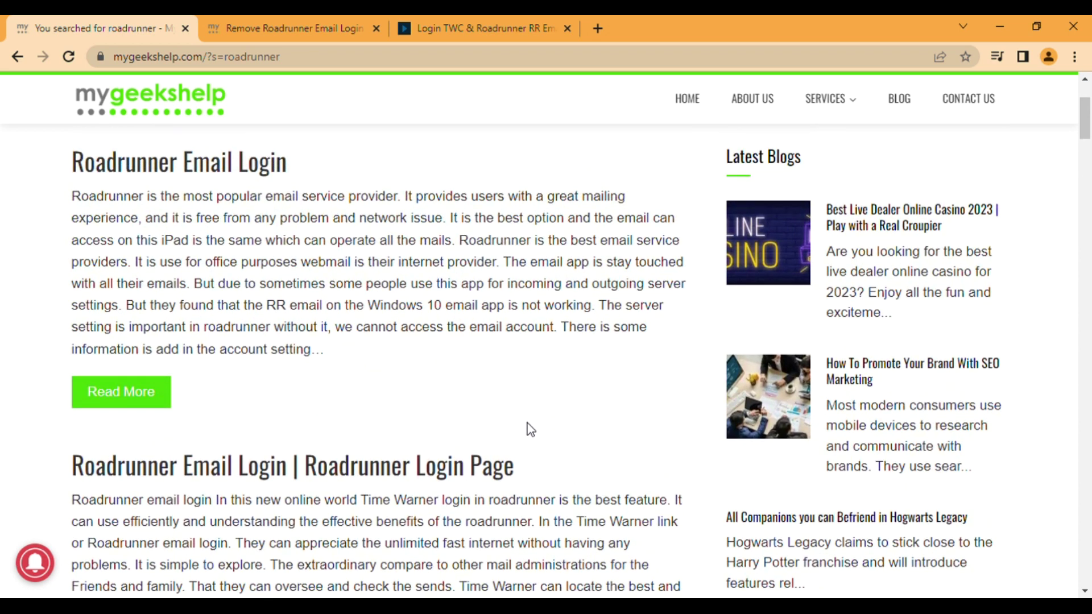
pyautogui.scroll(3, 526, 426)
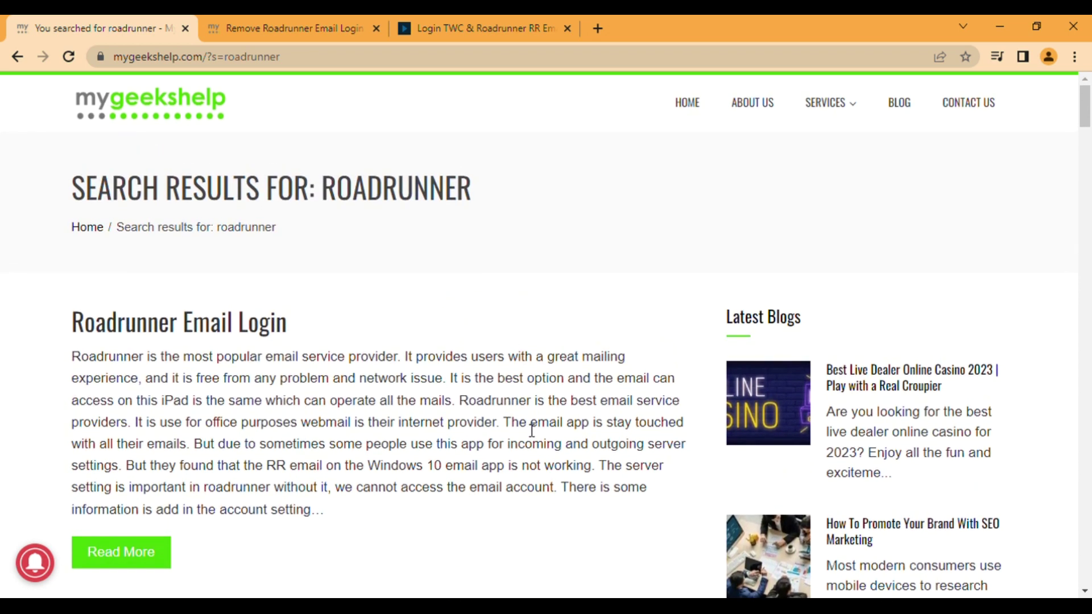